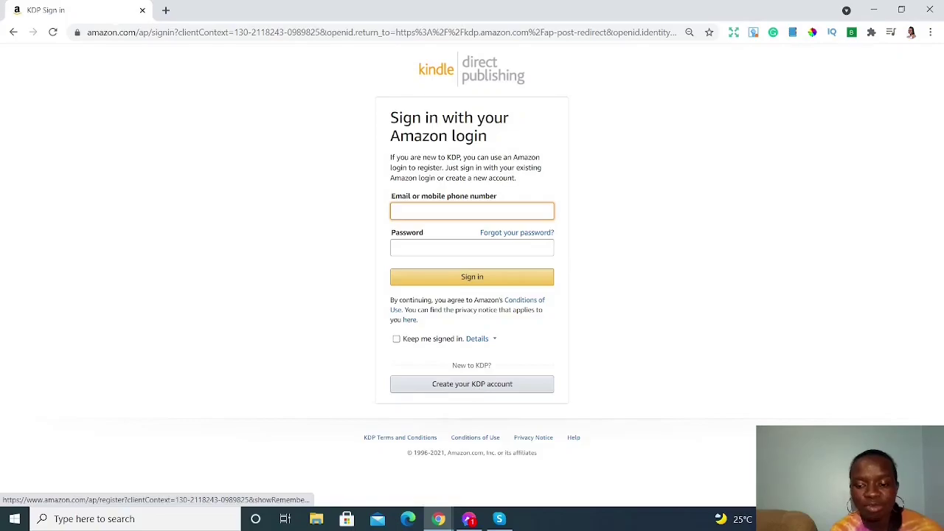
Step: Register a new KDP account and arrive on the Bookshelf with the incomplete-account notice
{"action": "left_click", "coordinate": [474, 384]}
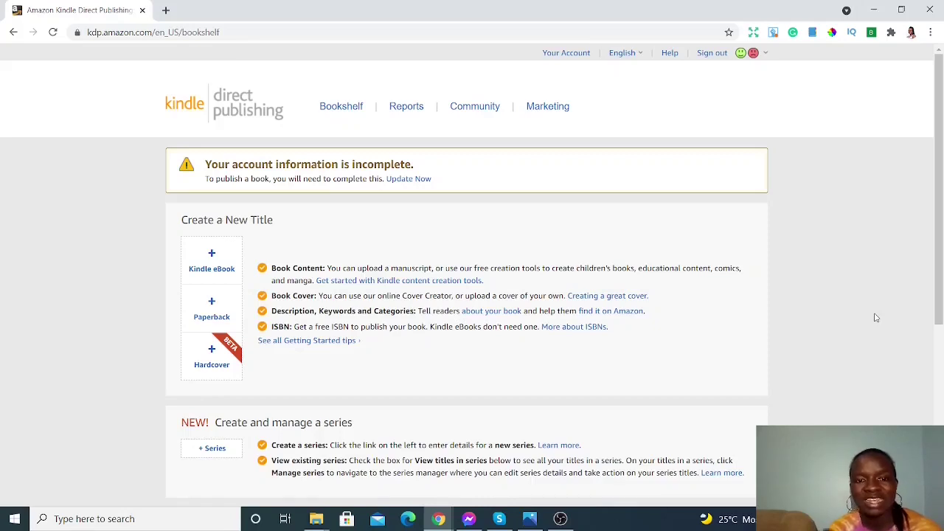
Step: Go to My Account from the incomplete-information notice and set the country of residence to Kenya
{"action": "left_click", "coordinate": [405, 181]}
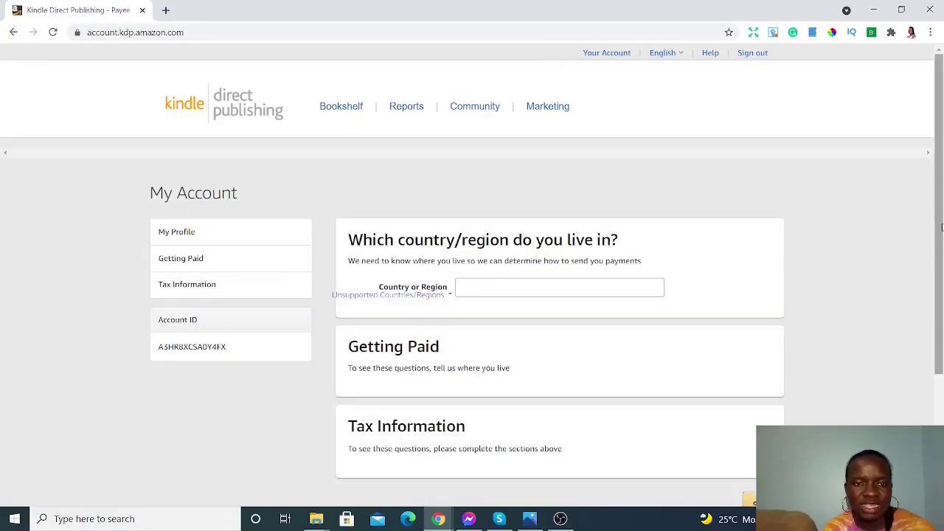
{"action": "left_click_drag", "start_coordinate": [942, 228], "coordinate": [943, 330]}
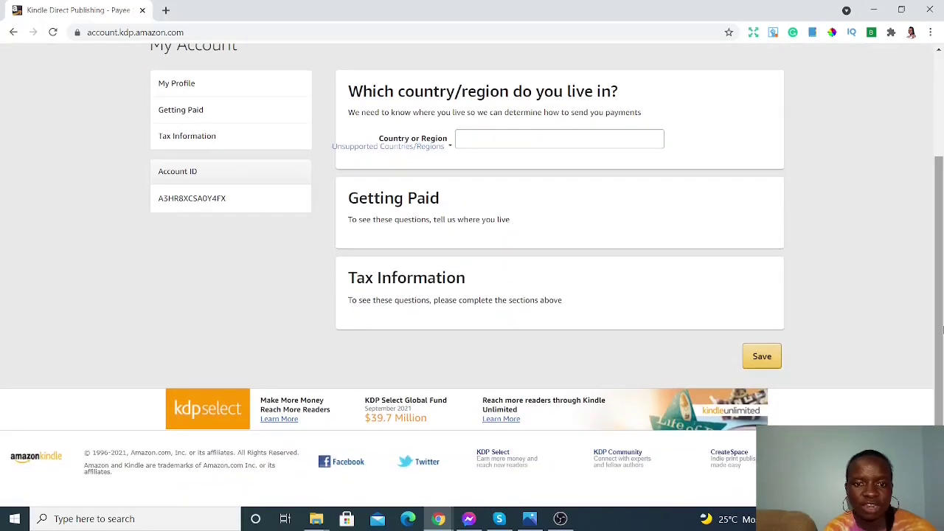
{"action": "left_click", "coordinate": [485, 144]}
{"action": "left_click_drag", "start_coordinate": [659, 164], "coordinate": [659, 223]}
{"action": "left_click", "coordinate": [479, 217]}
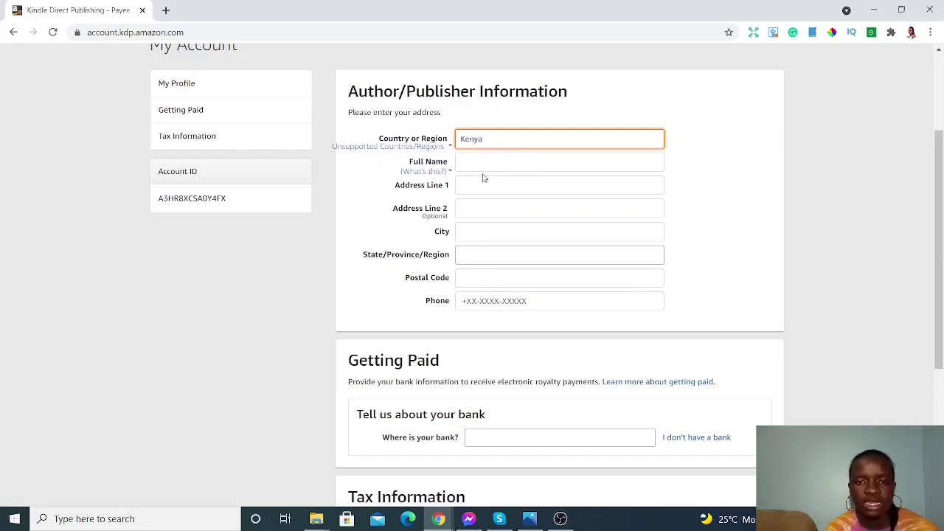
Step: Scroll the completed author/publisher address form down toward the Getting Paid section
{"action": "scroll", "coordinate": [887, 214], "scroll_direction": "down", "scroll_amount": 2}
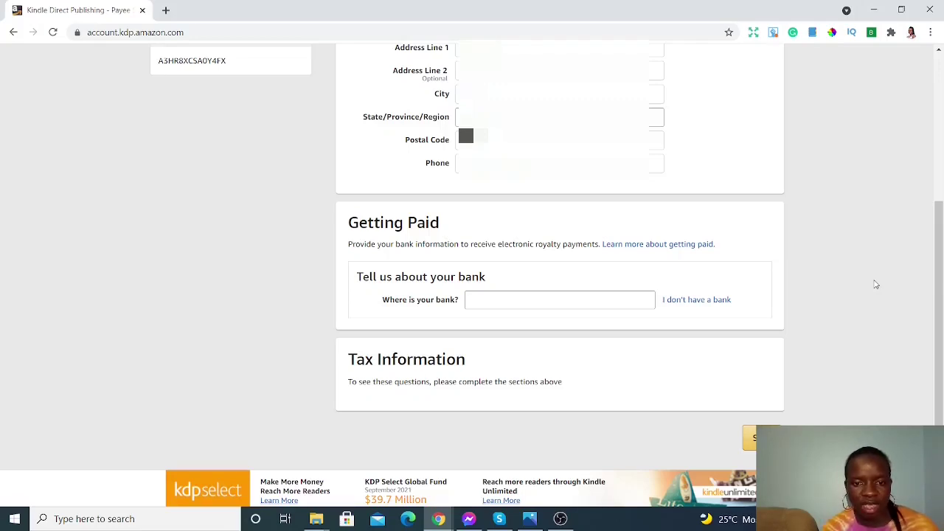
Step: Set the bank location to United States and reveal the account holder and routing fields
{"action": "left_click", "coordinate": [508, 300]}
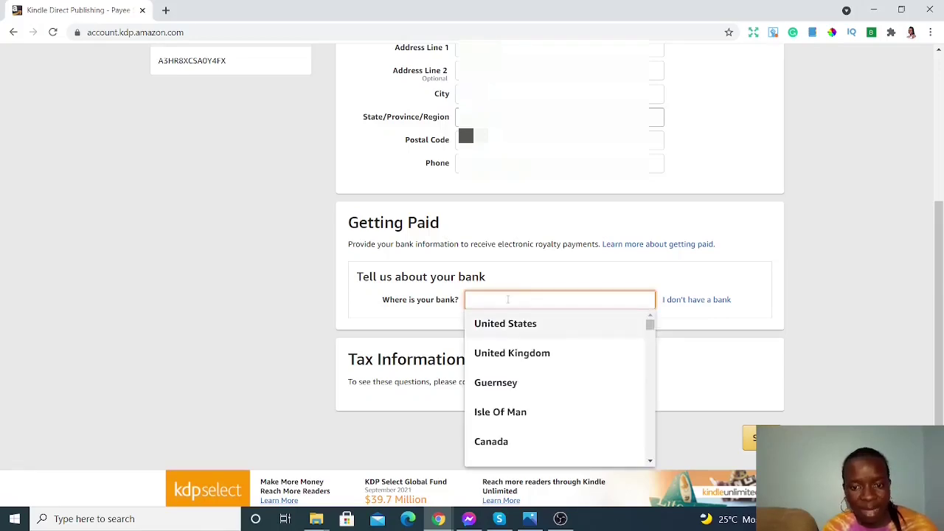
{"action": "left_click", "coordinate": [512, 330]}
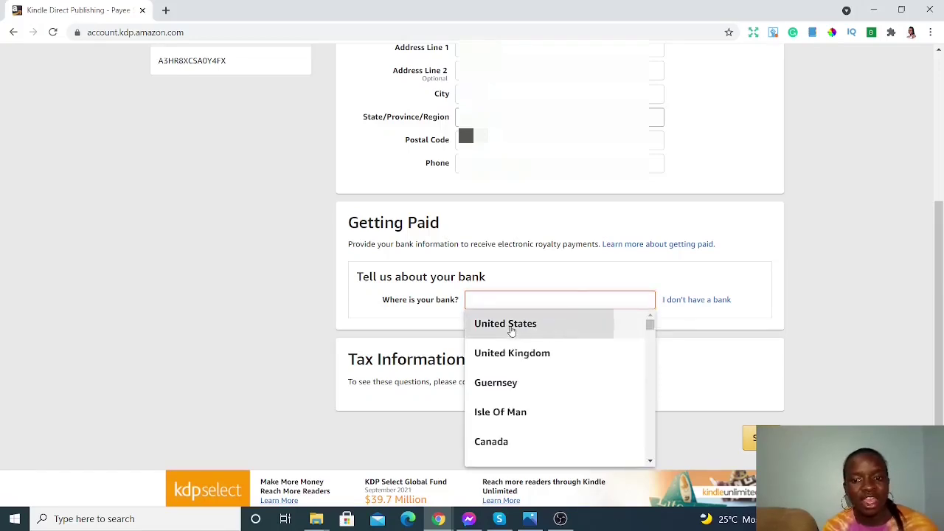
{"action": "left_click", "coordinate": [512, 328]}
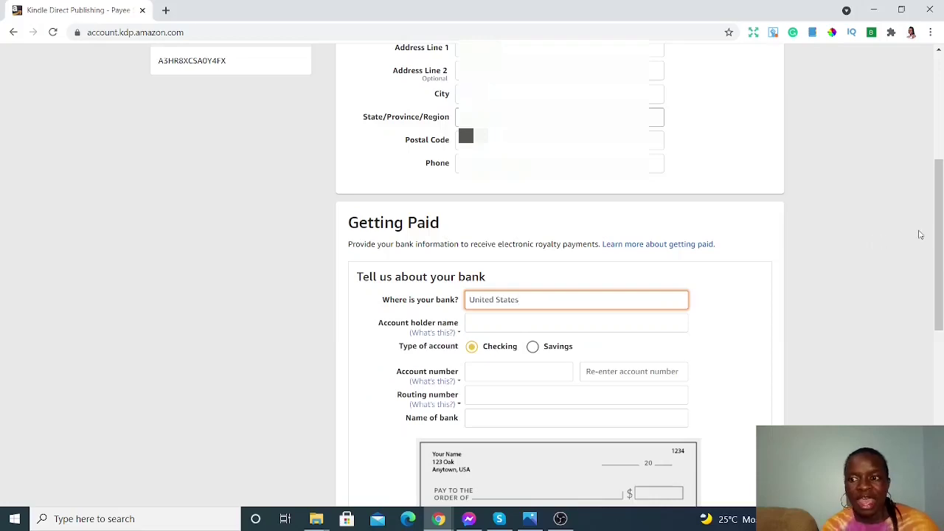
{"action": "left_click_drag", "start_coordinate": [941, 229], "coordinate": [941, 298]}
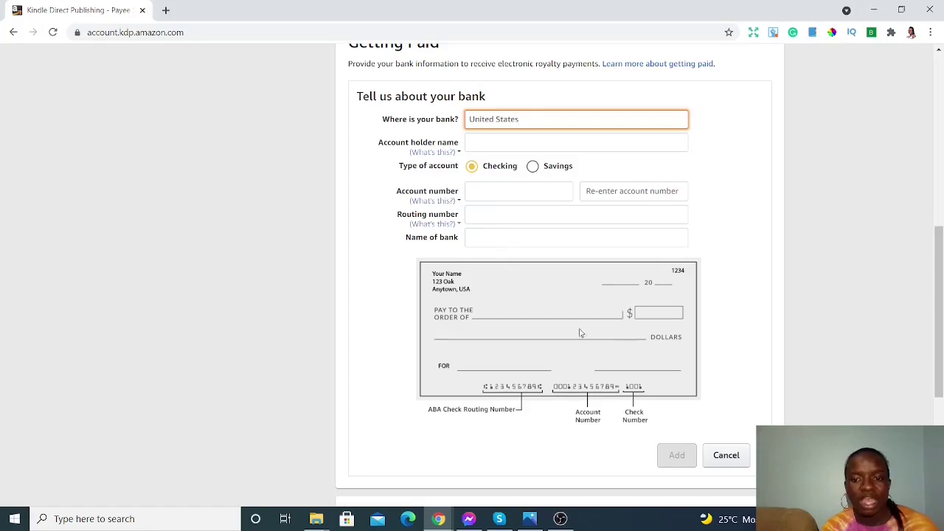
Step: In a new tab, open Payoneer's Receive > Global Payment Service receiving accounts page
{"action": "left_click", "coordinate": [166, 10]}
{"action": "type", "text": "payoneer.com"}
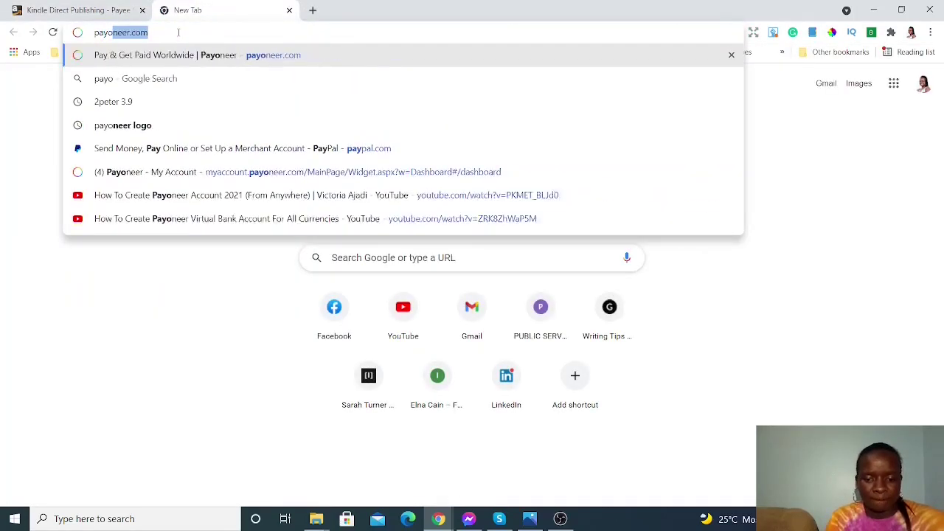
{"action": "key", "text": "Return"}
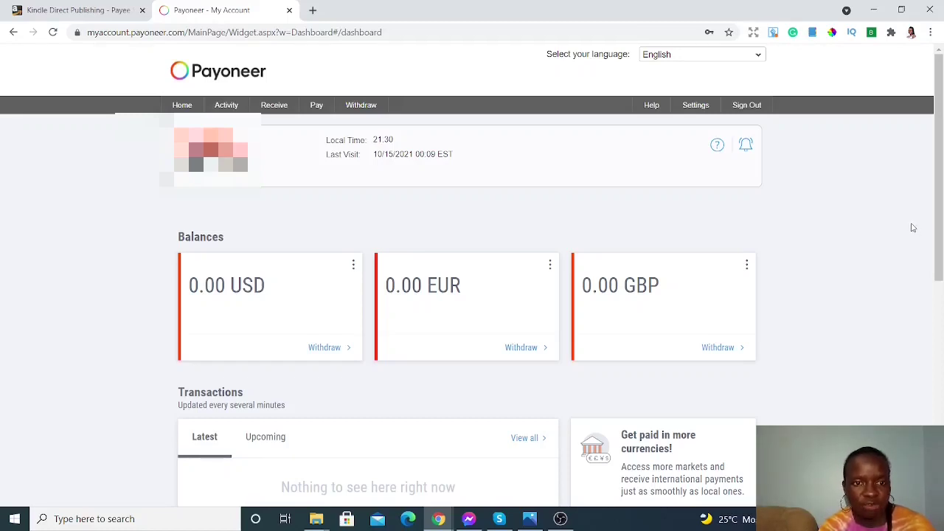
{"action": "mouse_move", "coordinate": [275, 107]}
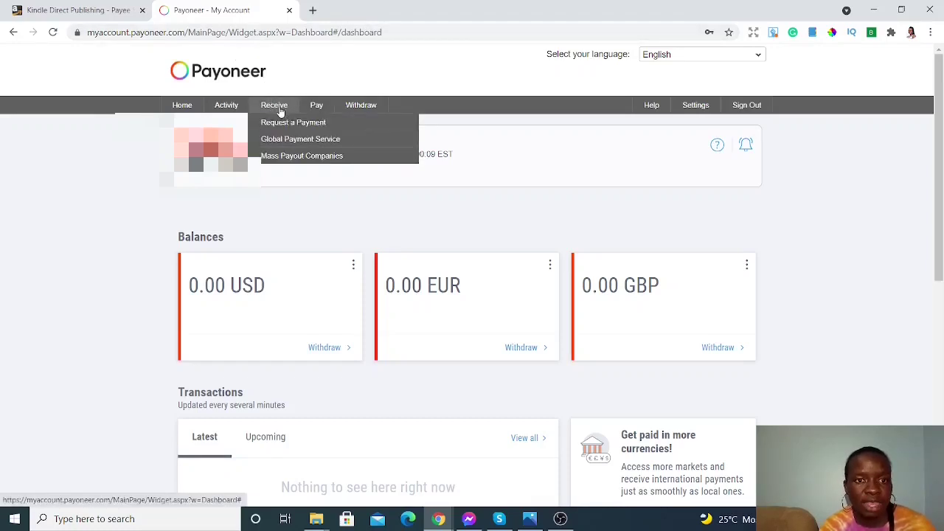
{"action": "left_click", "coordinate": [301, 140]}
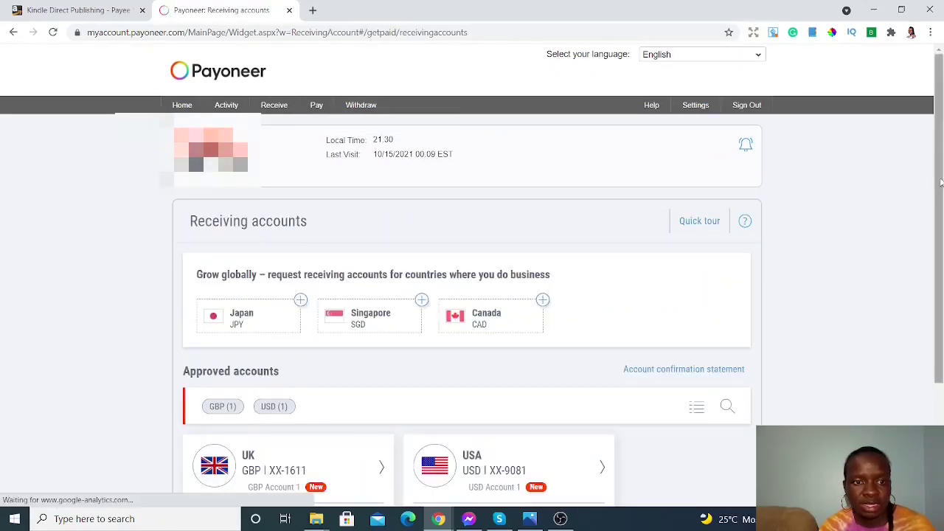
Step: View the USA USD receiving account's bank details, then go back to the KDP tab
{"action": "left_click_drag", "start_coordinate": [942, 183], "coordinate": [942, 302]}
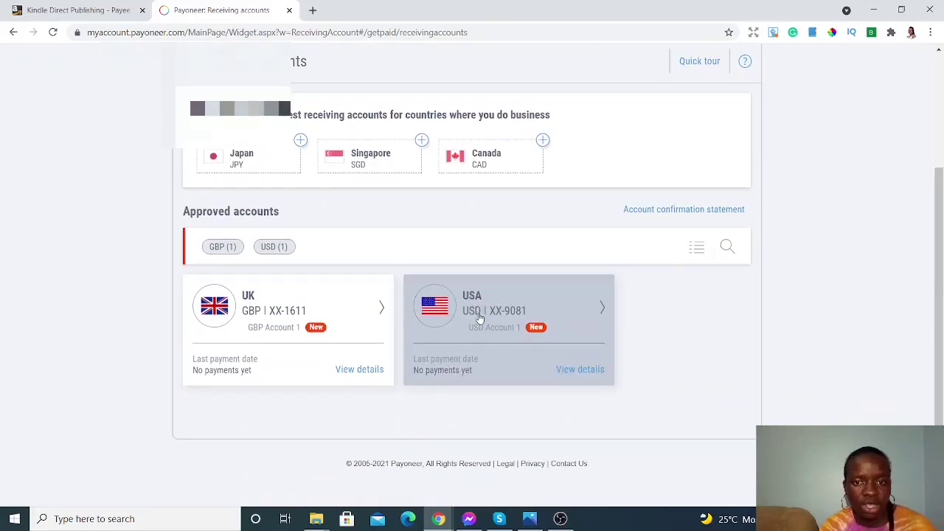
{"action": "left_click", "coordinate": [588, 370]}
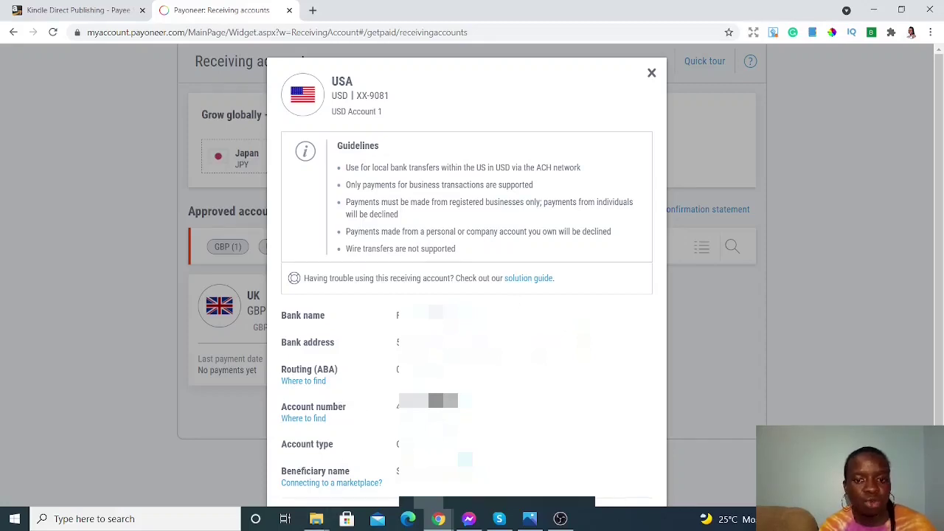
{"action": "left_click", "coordinate": [56, 9]}
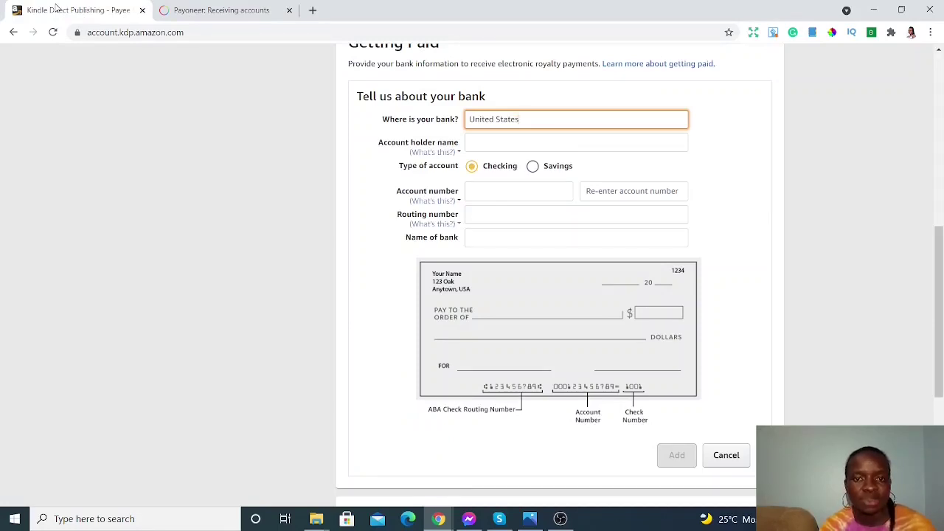
Step: Begin the account holder name, recheck the Payoneer USA details, and return to KDP payment setup
{"action": "left_click", "coordinate": [485, 148]}
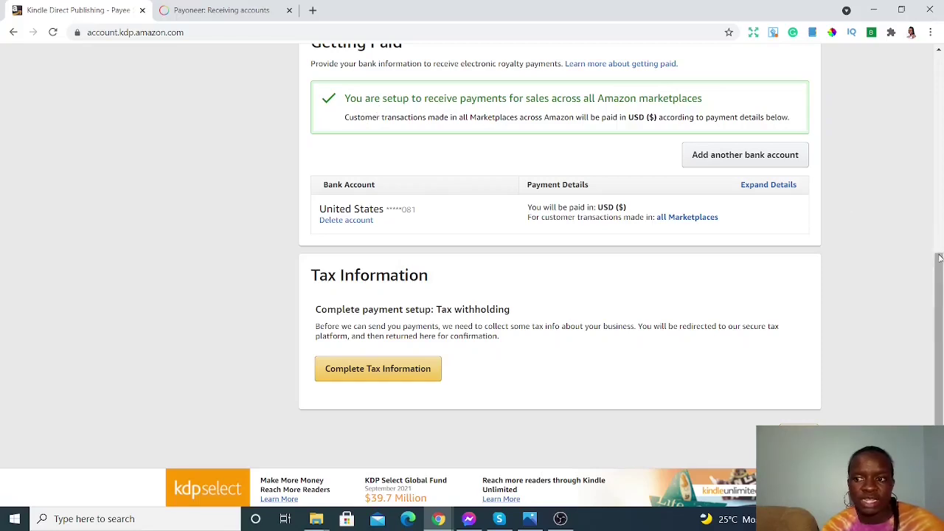
{"action": "scroll", "coordinate": [941, 258], "scroll_direction": "up", "scroll_amount": 1}
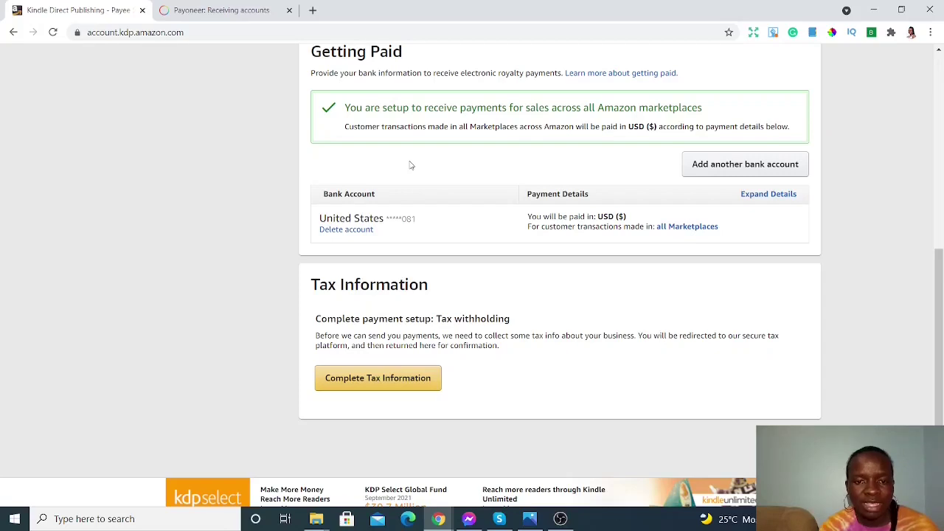
{"action": "left_click", "coordinate": [231, 9]}
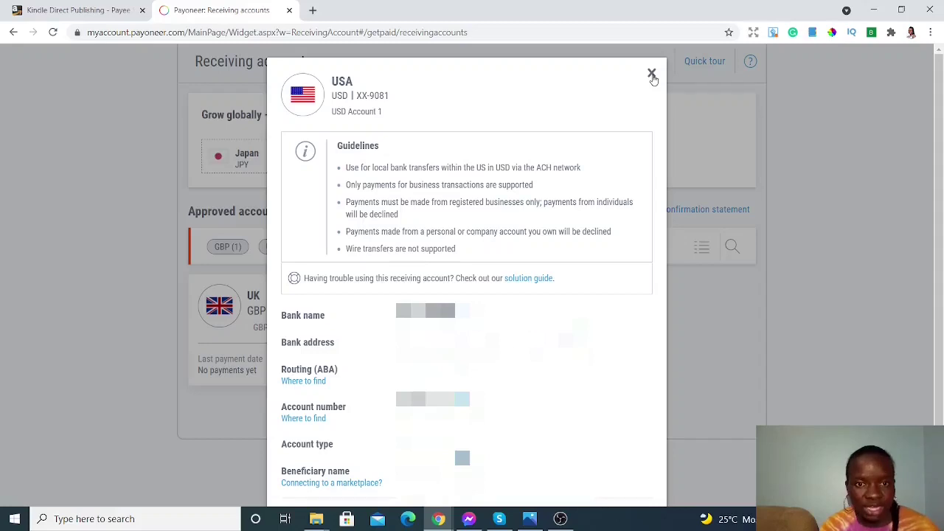
{"action": "left_click", "coordinate": [79, 7]}
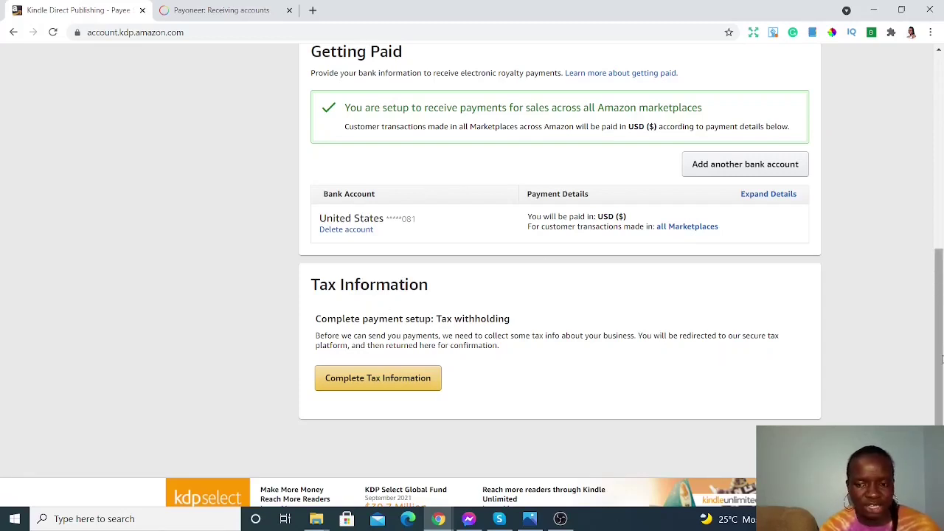
Step: Save the United States bank payment details and proceed to the Tax Information Interview
{"action": "left_click", "coordinate": [379, 384]}
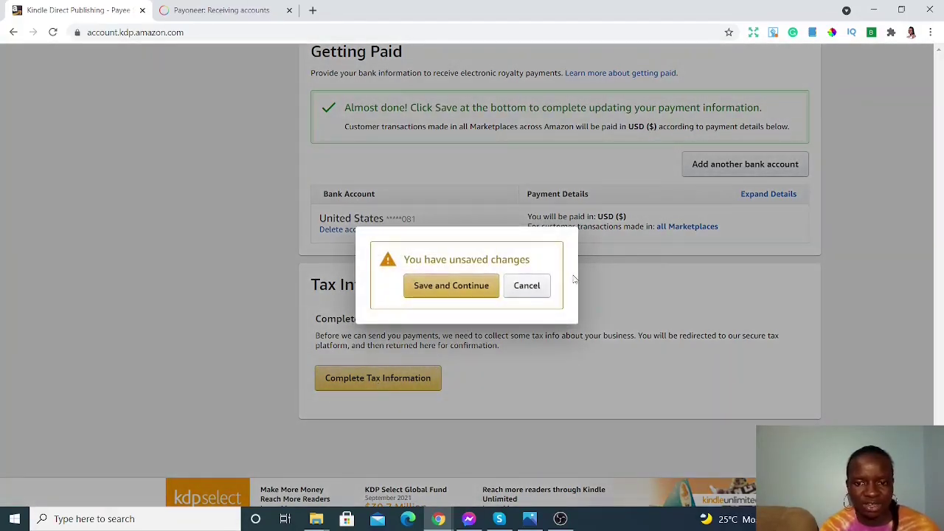
{"action": "left_click", "coordinate": [449, 288]}
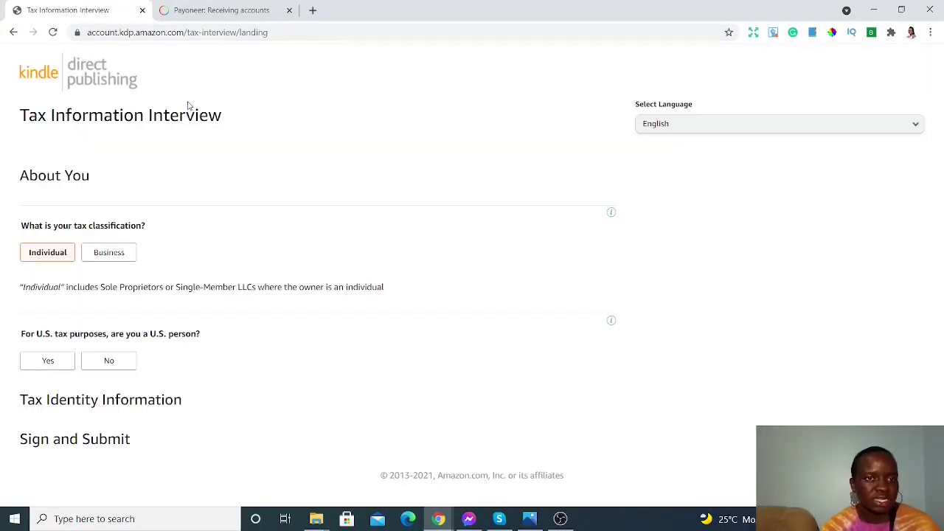
Step: Set tax classification to Individual, answering No for U.S. person and No for intermediary agent
{"action": "left_click", "coordinate": [43, 254]}
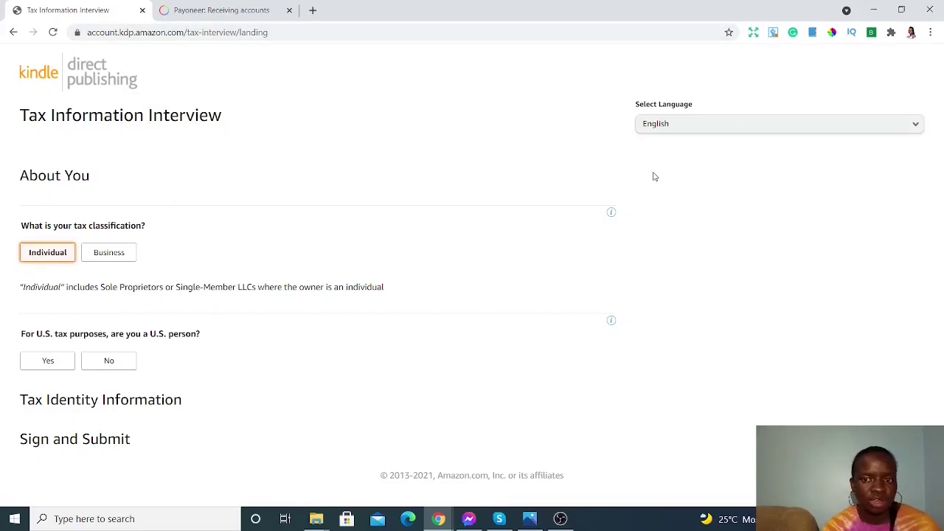
{"action": "left_click", "coordinate": [675, 249]}
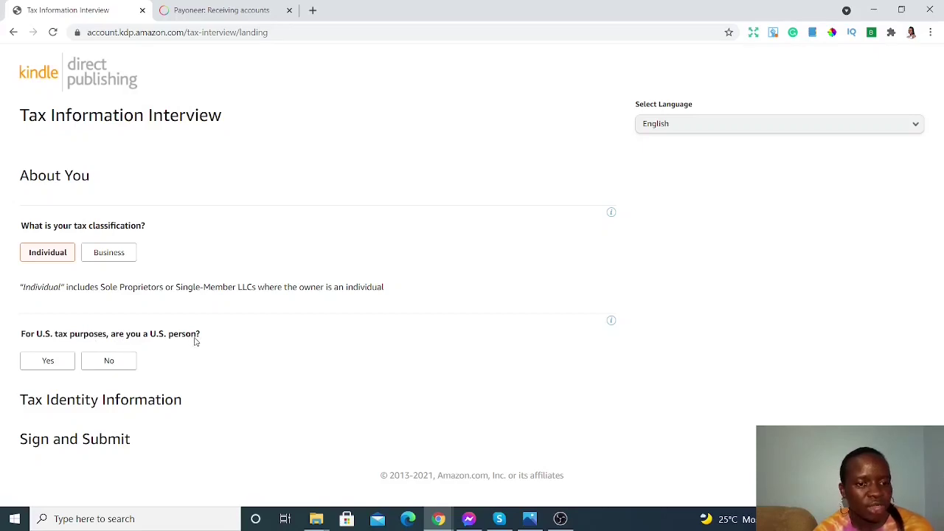
{"action": "left_click", "coordinate": [111, 363]}
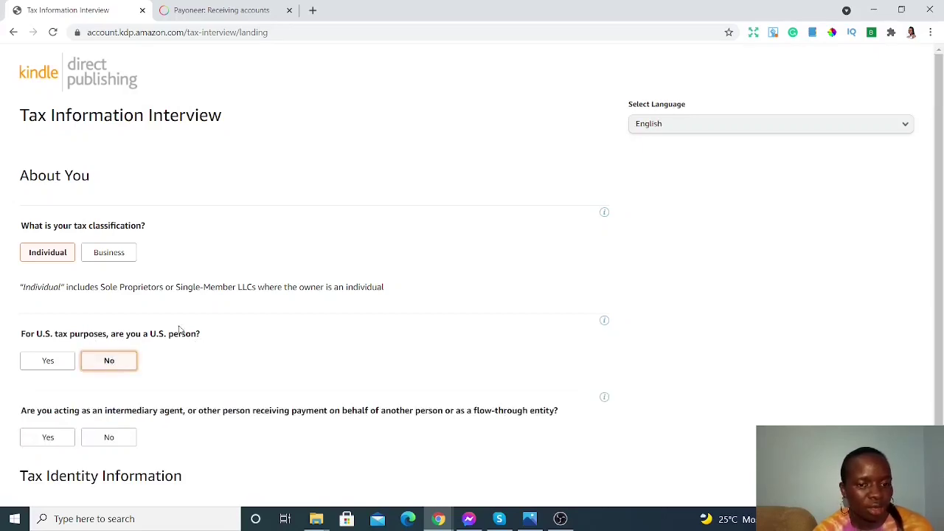
{"action": "scroll", "coordinate": [942, 294], "scroll_direction": "down", "scroll_amount": 1}
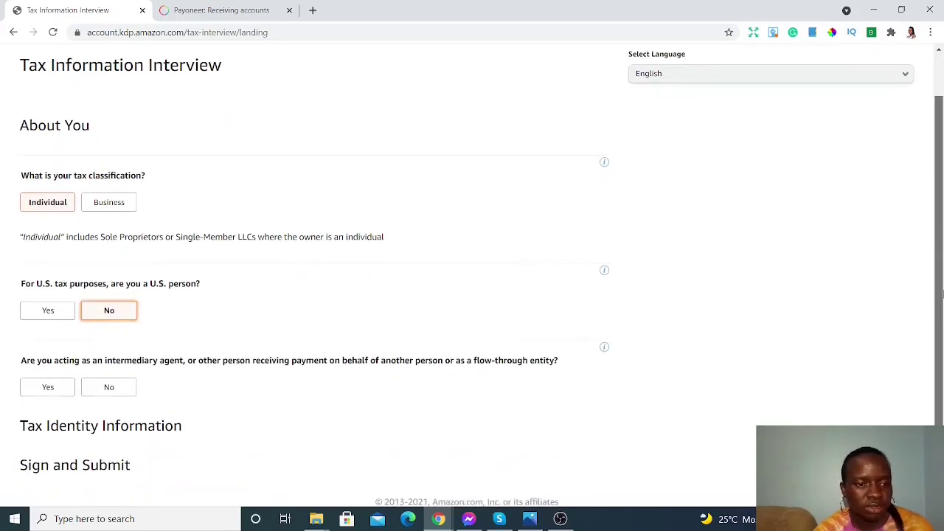
{"action": "scroll", "coordinate": [942, 293], "scroll_direction": "down", "scroll_amount": 1}
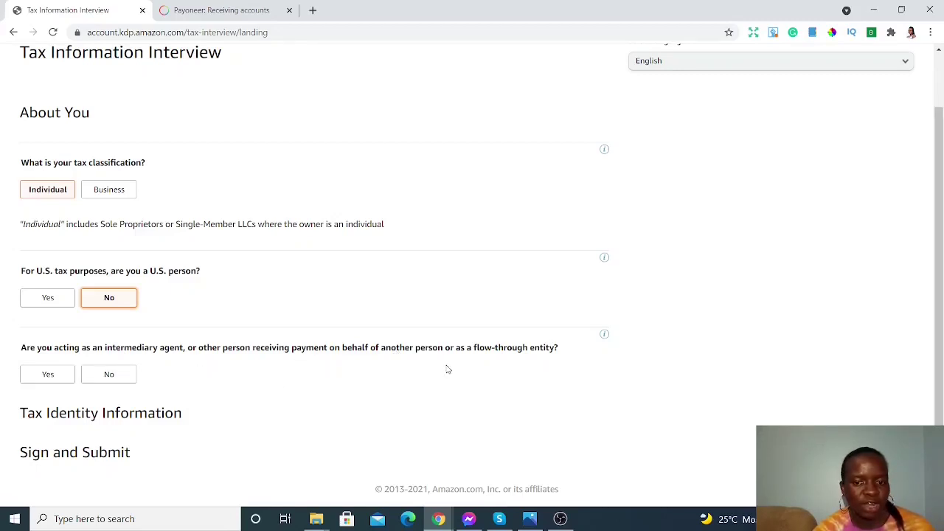
{"action": "left_click", "coordinate": [110, 374]}
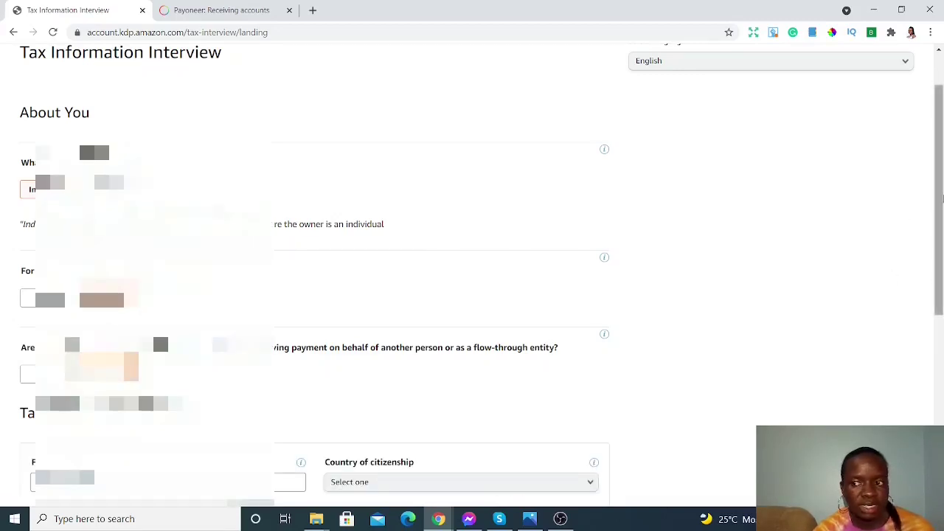
Step: Set Kenya as country of citizenship, declare a Non-US TIN, and select the TIN Value box
{"action": "left_click_drag", "start_coordinate": [940, 200], "coordinate": [942, 322]}
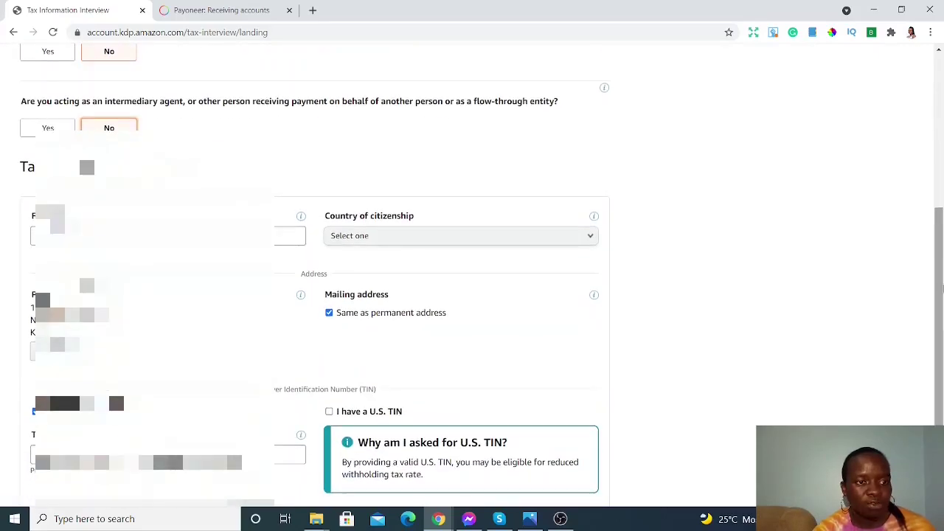
{"action": "left_click_drag", "start_coordinate": [942, 273], "coordinate": [942, 321]}
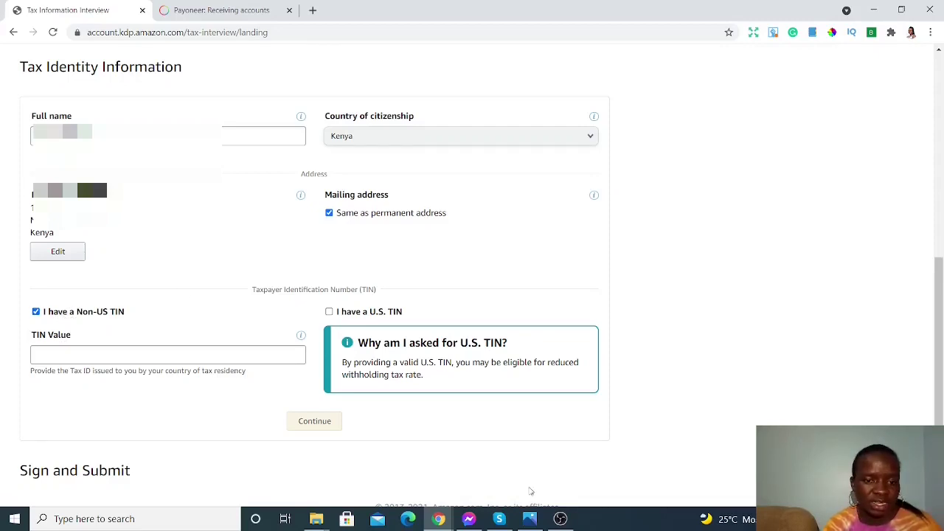
{"action": "mouse_move", "coordinate": [553, 518]}
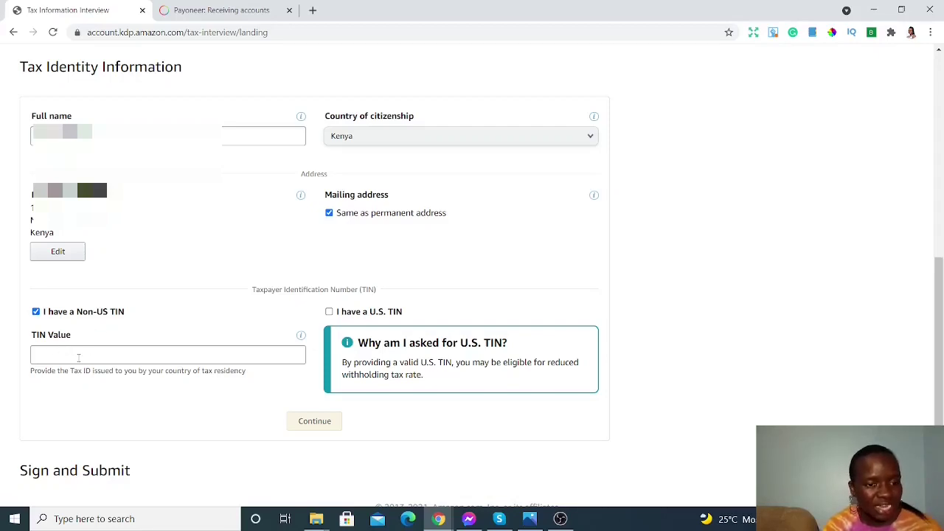
{"action": "left_click", "coordinate": [73, 355]}
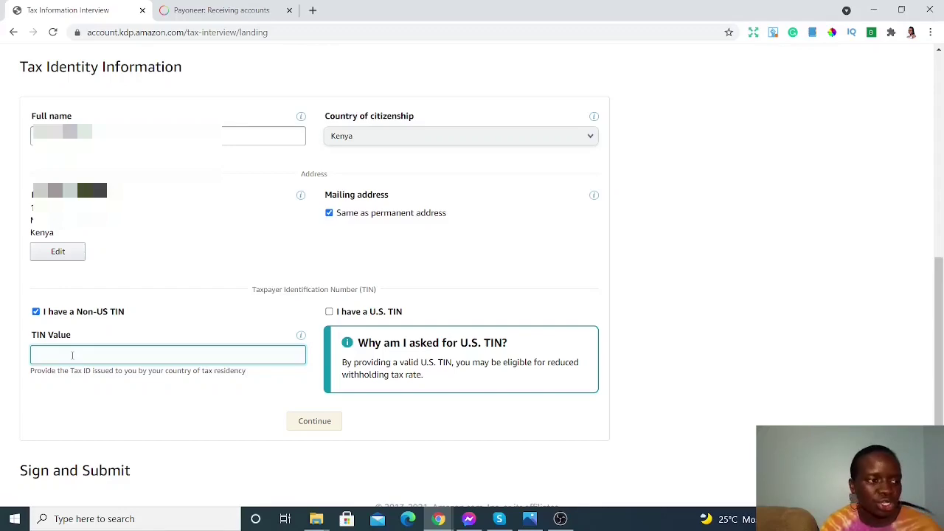
Step: Scroll down to the W-8BEN Sign and Submit section and select the Signature box for the full name
{"action": "scroll", "coordinate": [73, 355], "scroll_direction": "down", "scroll_amount": 5}
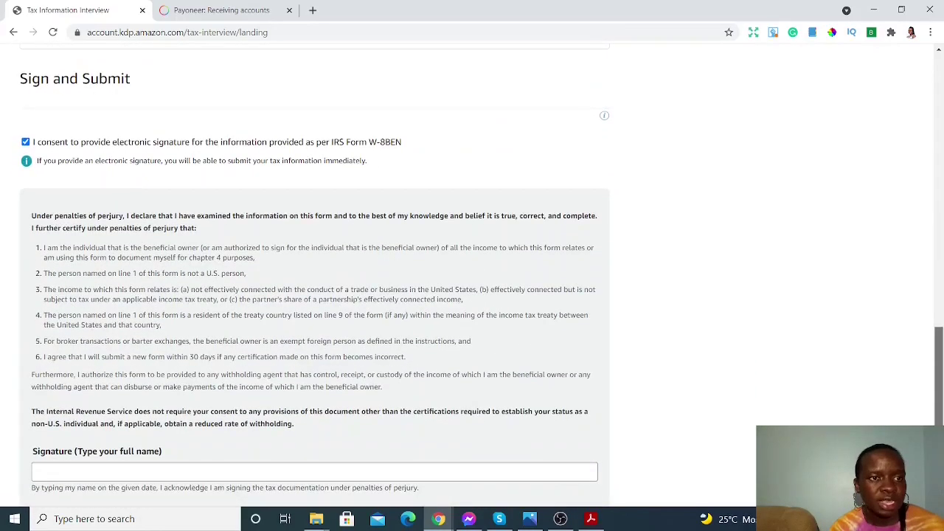
{"action": "scroll", "coordinate": [315, 280], "scroll_direction": "down", "scroll_amount": 2}
{"action": "scroll", "coordinate": [315, 280], "scroll_direction": "down", "scroll_amount": 1}
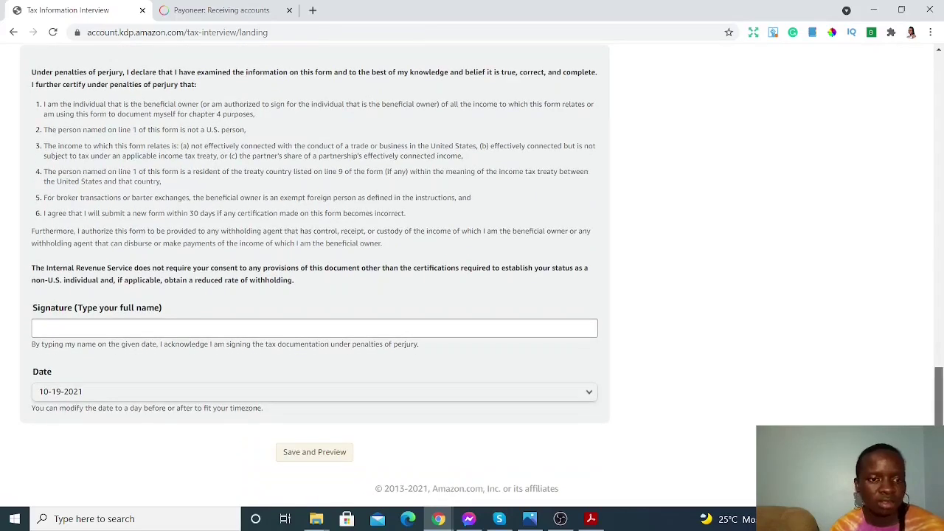
{"action": "left_click", "coordinate": [99, 327]}
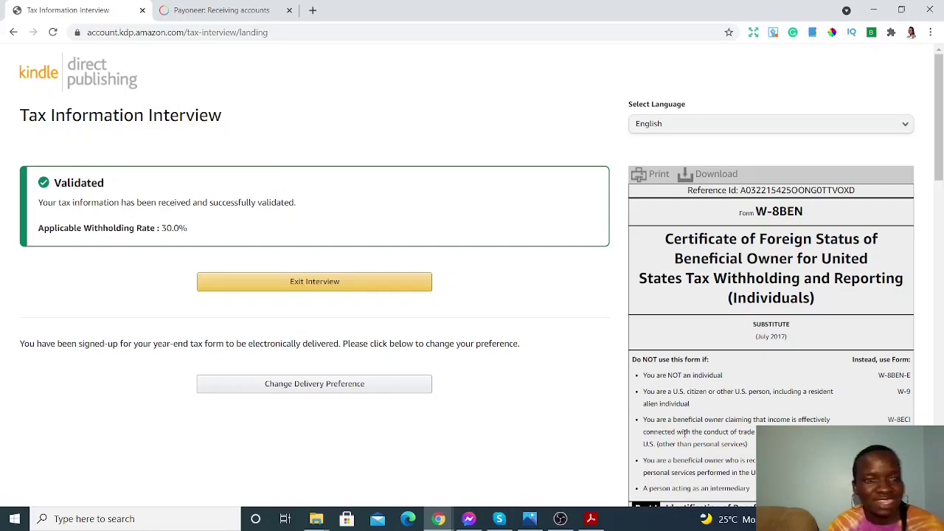
Step: Exit the tax interview and save My Account with Tax Interview Completed: October 19, 2021
{"action": "left_click", "coordinate": [316, 284]}
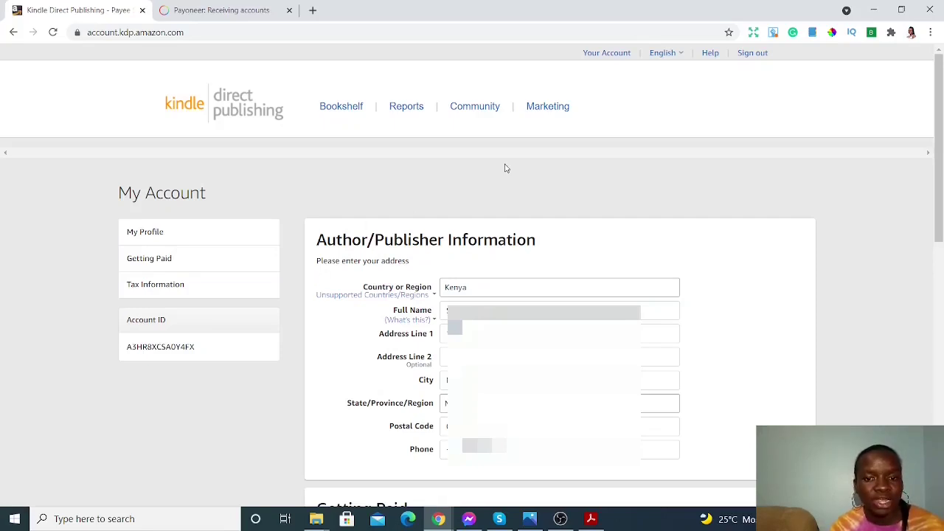
{"action": "scroll", "coordinate": [506, 169], "scroll_direction": "down", "scroll_amount": 15}
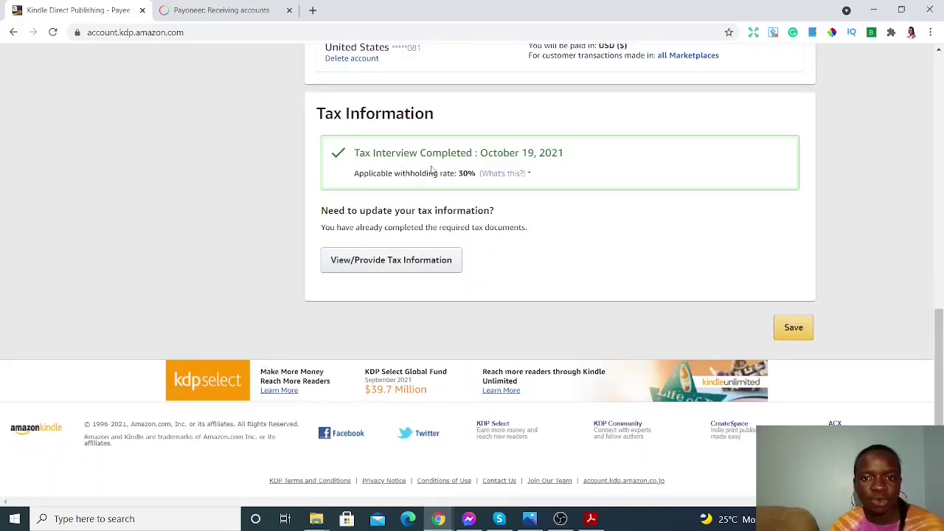
{"action": "mouse_move", "coordinate": [526, 180]}
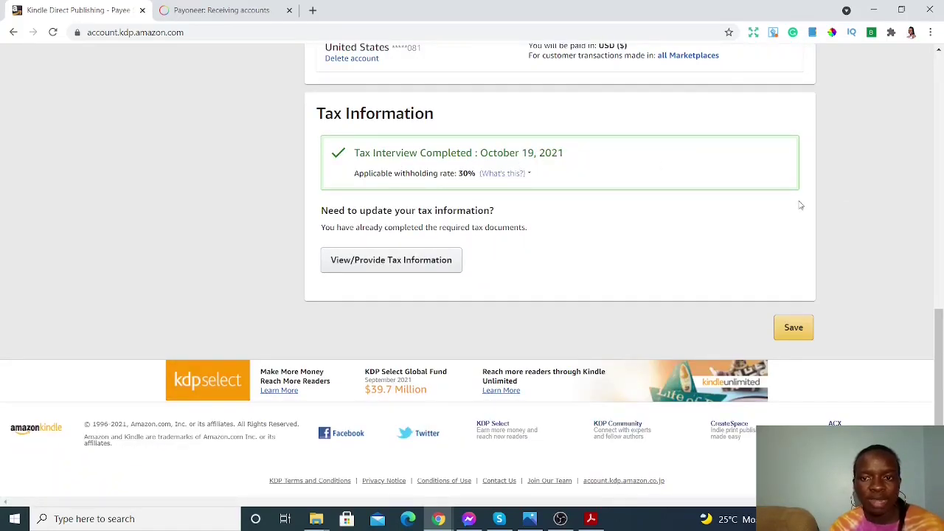
{"action": "left_click", "coordinate": [799, 332]}
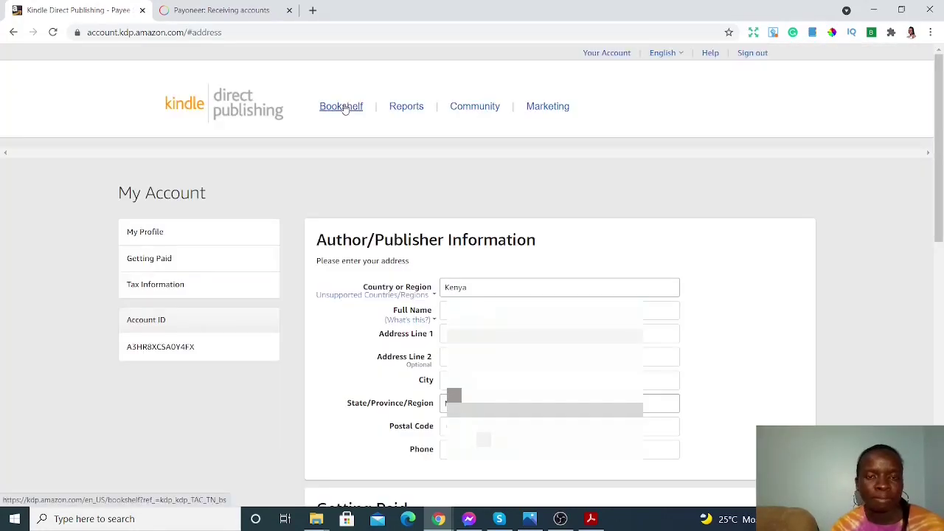
Step: Close the Success dialog and scroll through the page to confirm Your Books is empty
{"action": "left_click", "coordinate": [343, 107]}
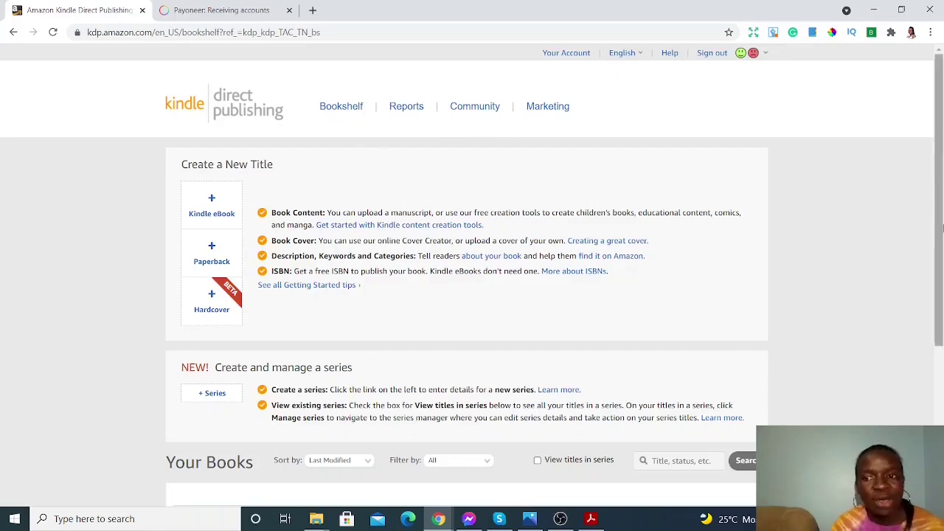
{"action": "left_click_drag", "start_coordinate": [937, 196], "coordinate": [942, 347]}
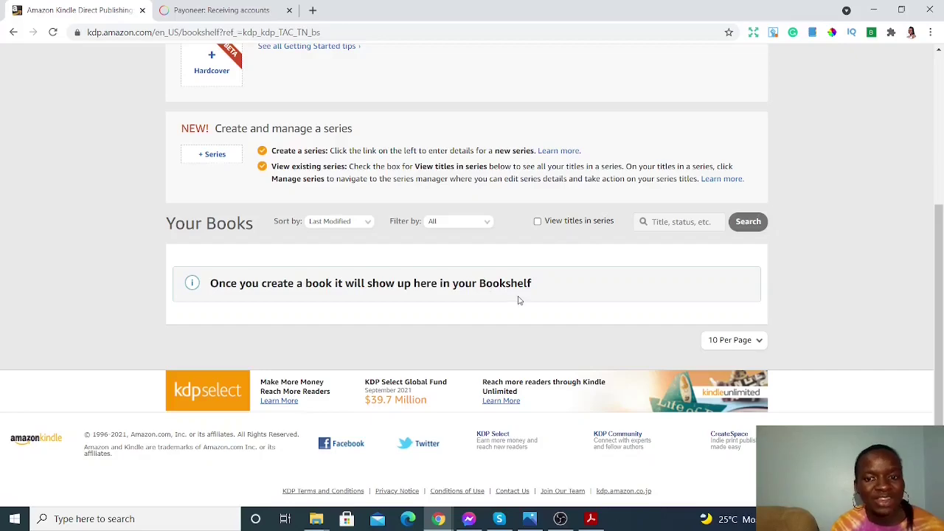
{"action": "left_click_drag", "start_coordinate": [940, 264], "coordinate": [941, 112]}
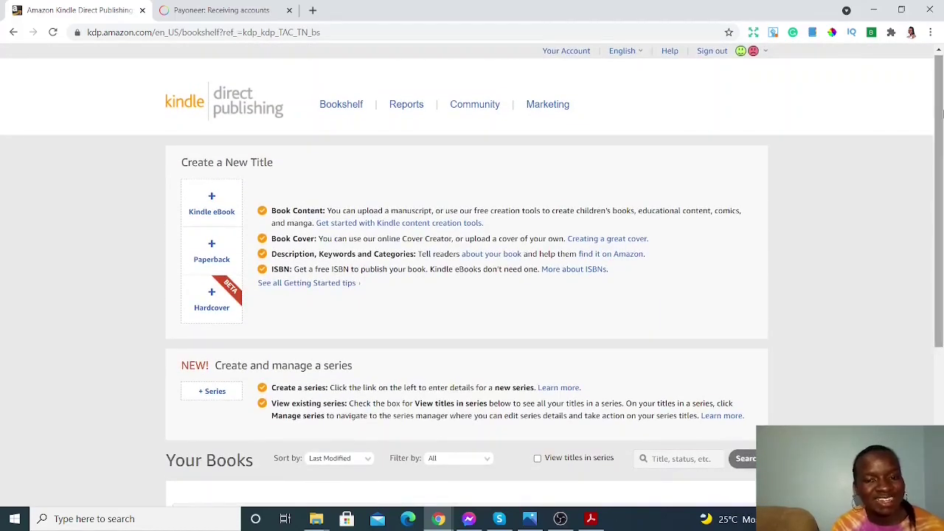